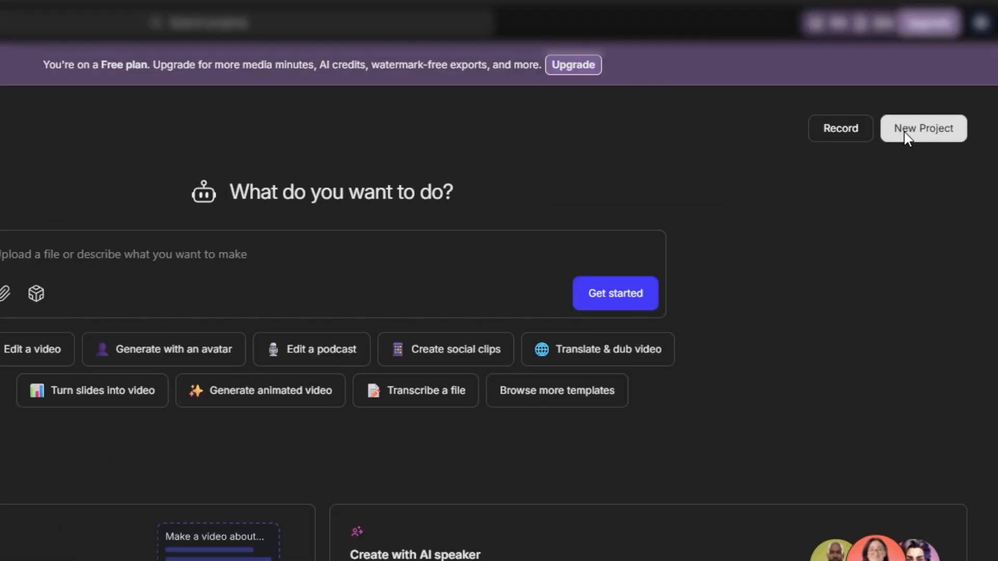
# - Create a new video project and upload the audio file Haunted 7.mp3 into it
pyautogui.click(907, 136)
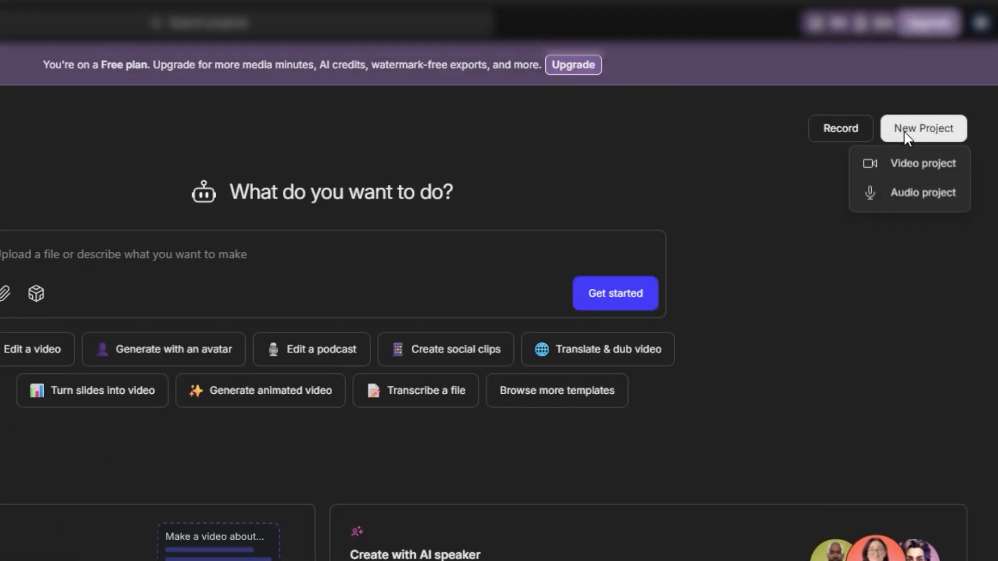
pyautogui.click(900, 166)
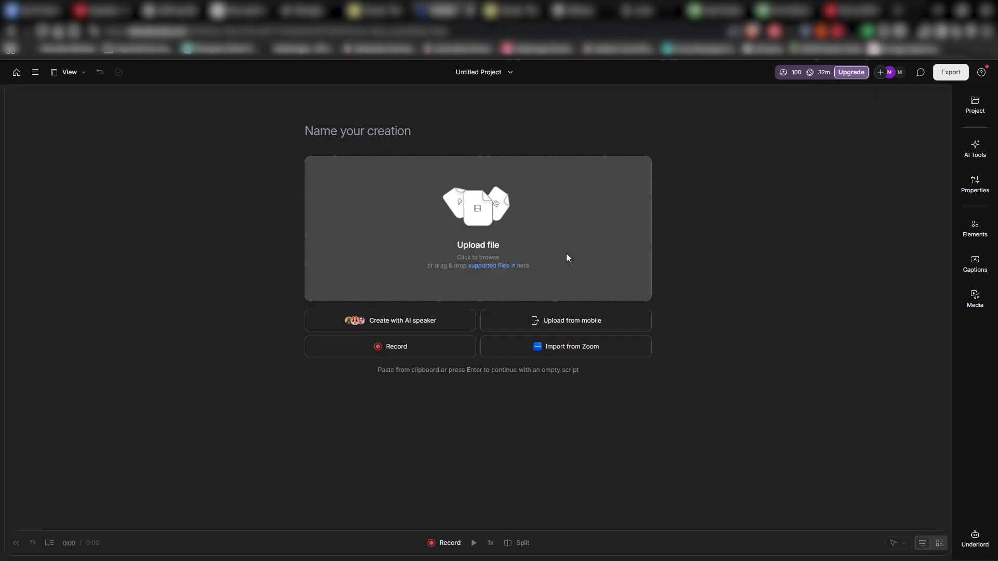
pyautogui.click(556, 246)
pyautogui.click(343, 94)
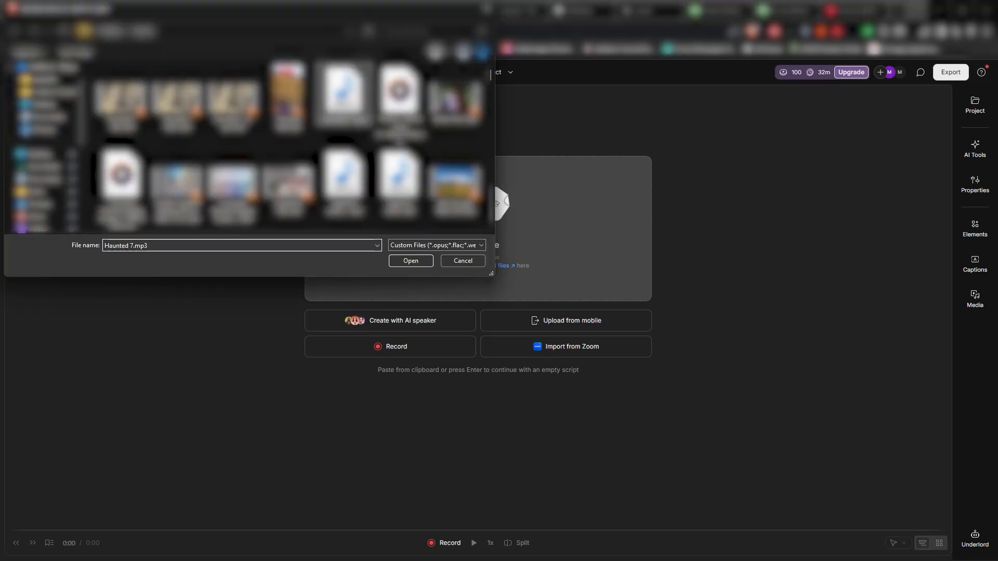
pyautogui.click(403, 260)
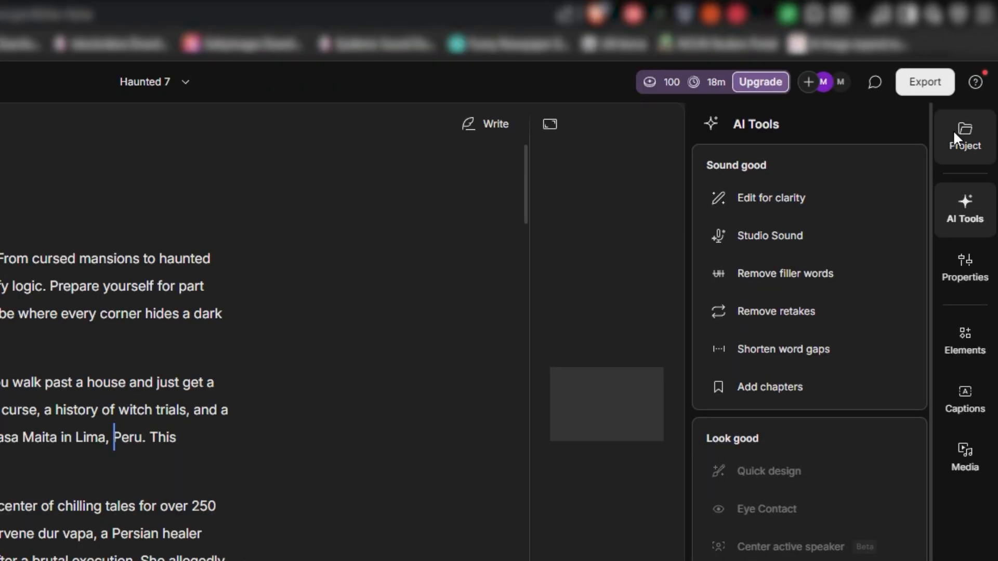
# - Open the transcript replacement for Haunted 7.mp3 from the project's files
pyautogui.click(961, 147)
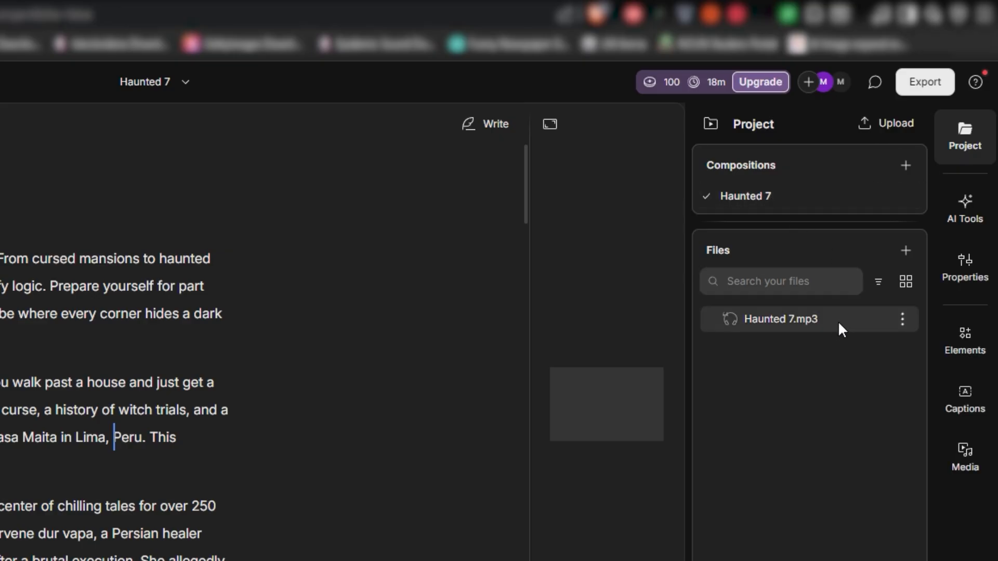
pyautogui.click(903, 319)
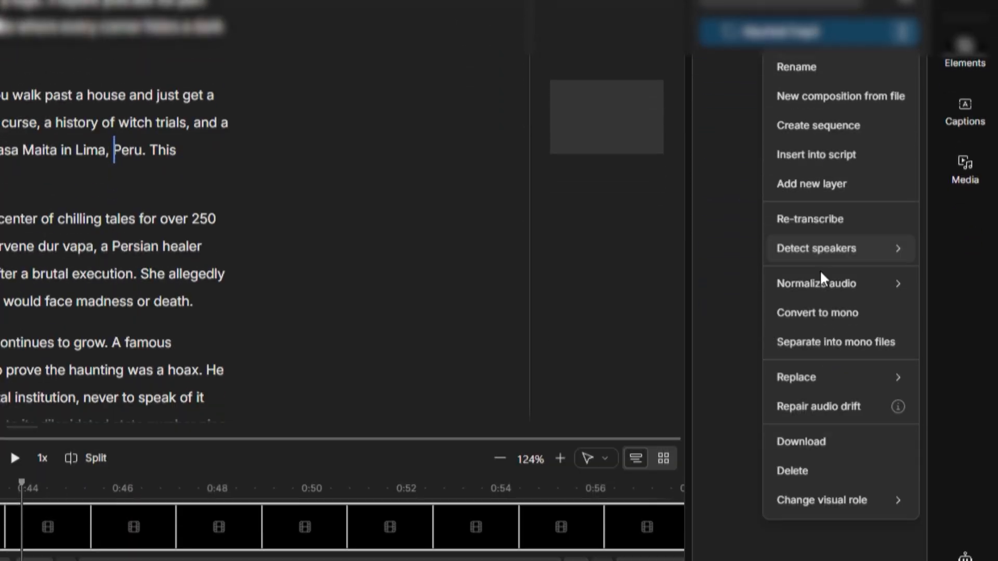
pyautogui.moveTo(814, 387)
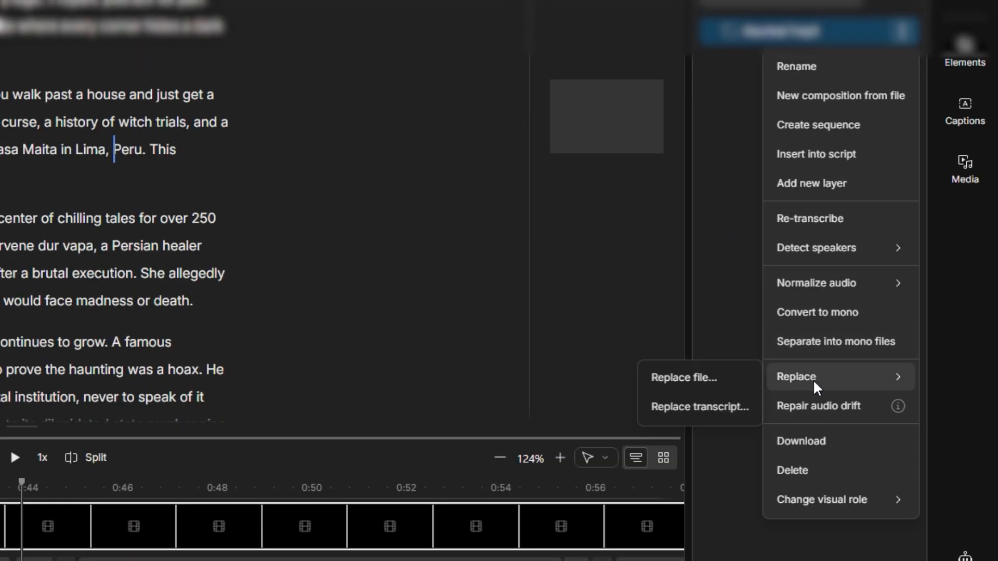
pyautogui.moveTo(822, 284)
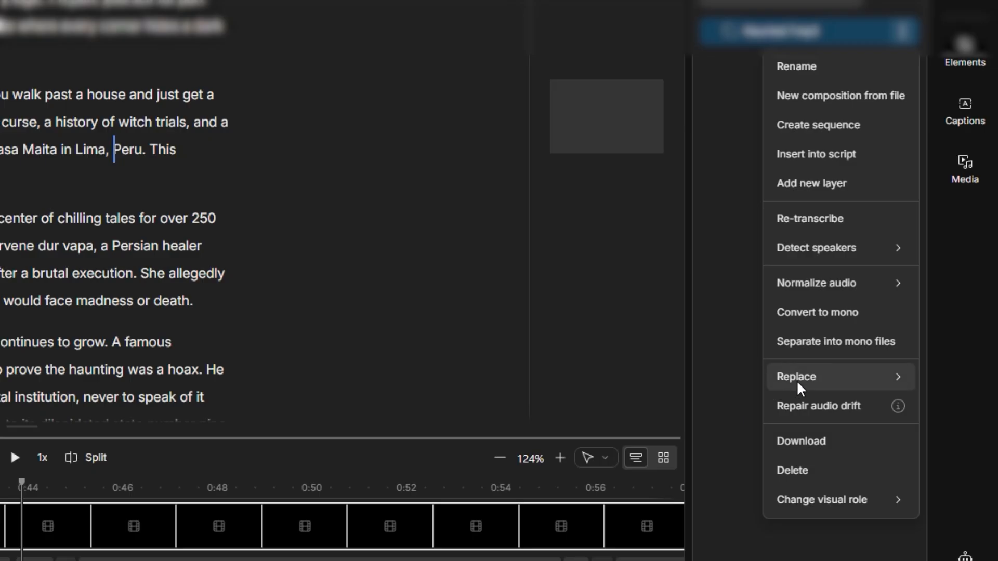
pyautogui.moveTo(876, 430)
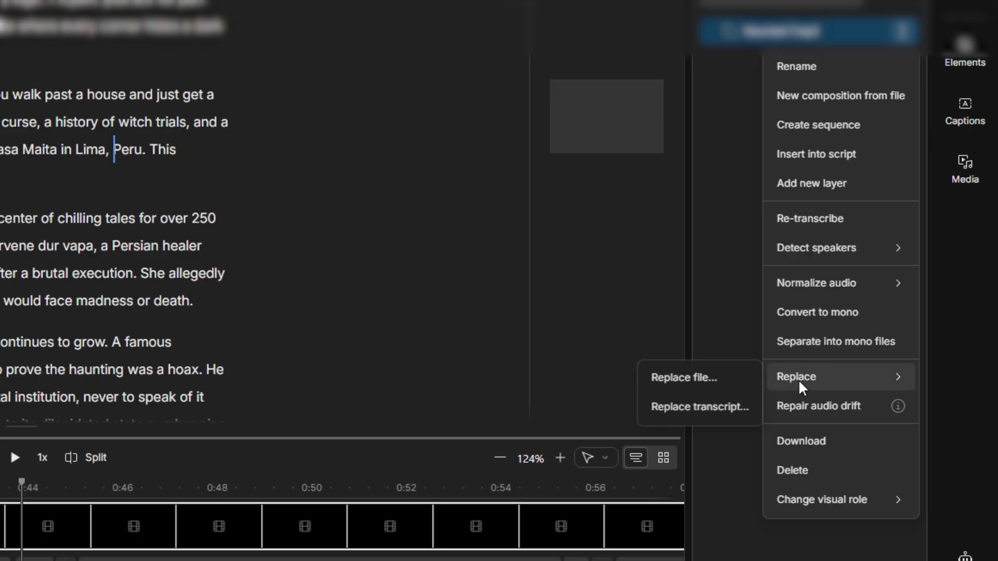
pyautogui.click(733, 406)
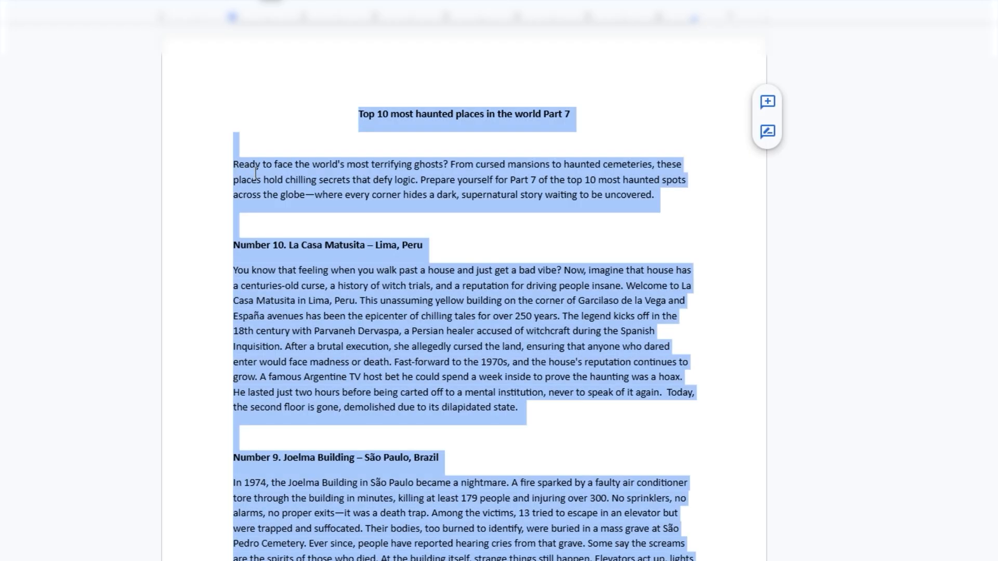
# - Copy the full script from the Top 10 most haunted places document and sync it as the replacement transcript of Haunted 7.mp3
pyautogui.rightClick(252, 171)
pyautogui.click(290, 211)
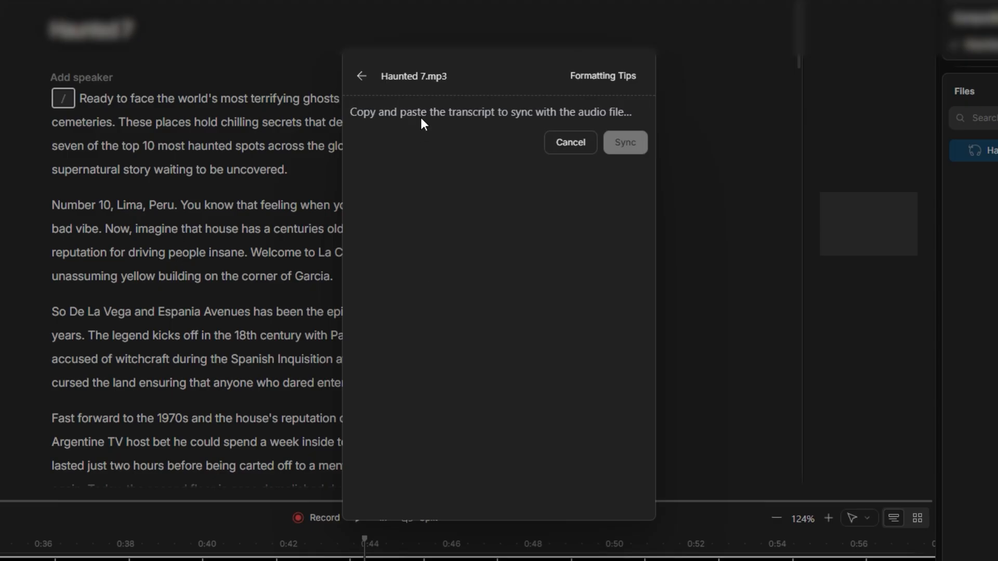
pyautogui.hotkey('ctrl', 'v')
pyautogui.scroll(-3, 446, 209)
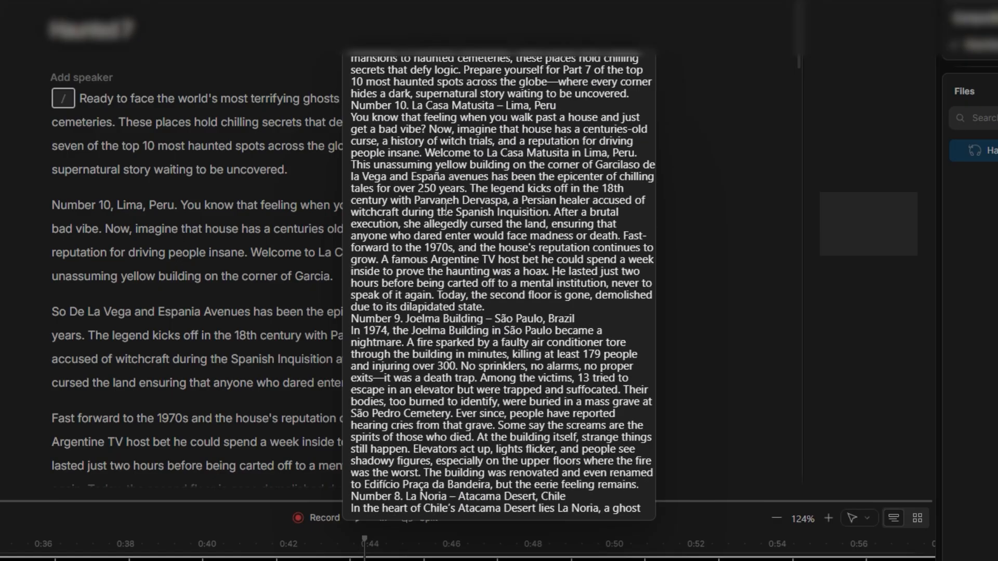
pyautogui.scroll(3, 446, 209)
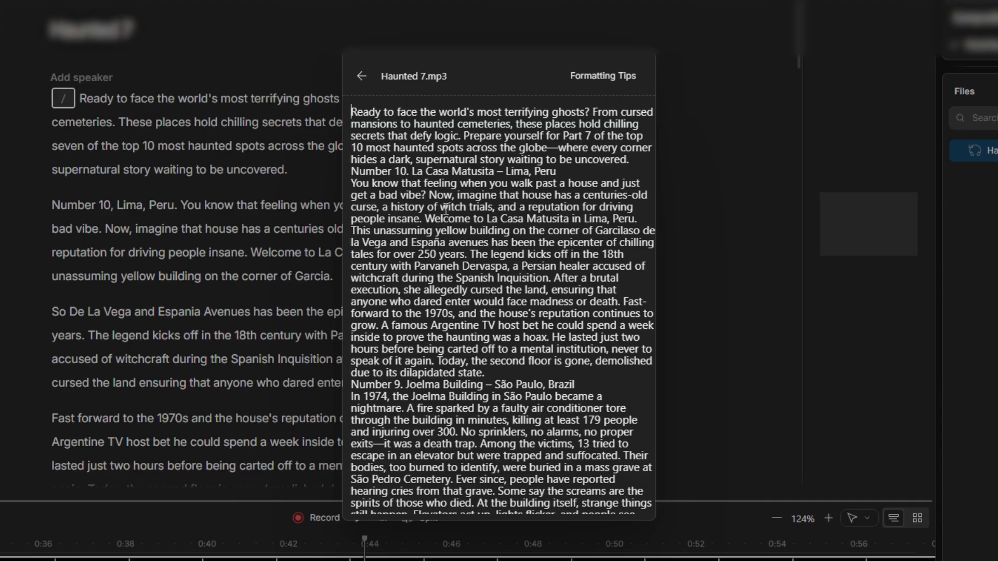
pyautogui.press('Tab')
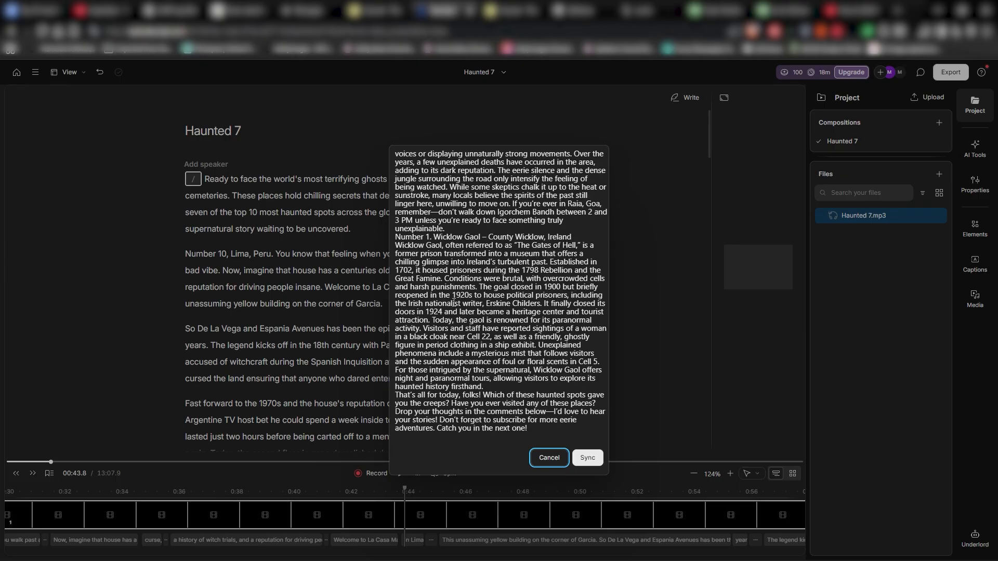
pyautogui.click(588, 457)
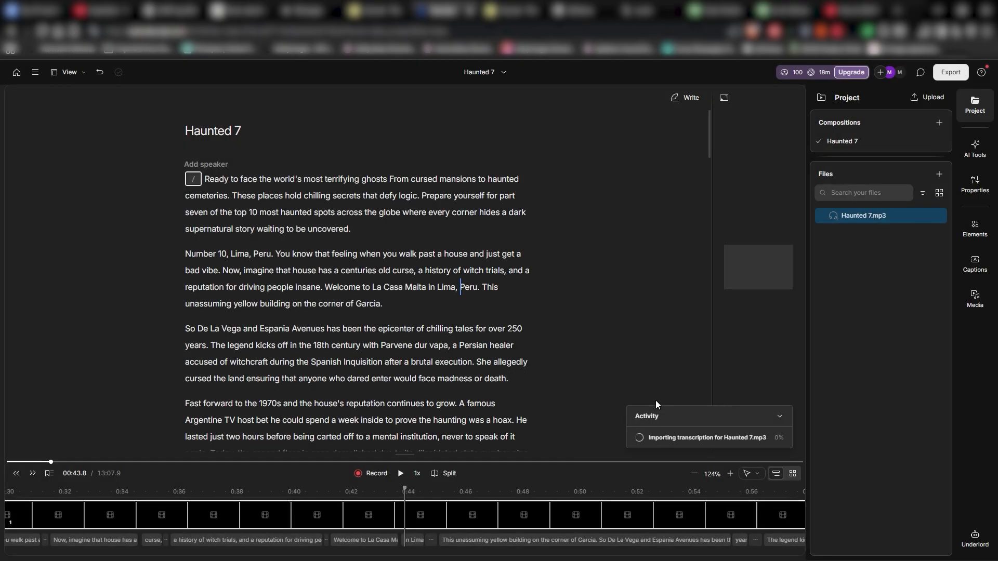
pyautogui.click(777, 416)
pyautogui.click(785, 436)
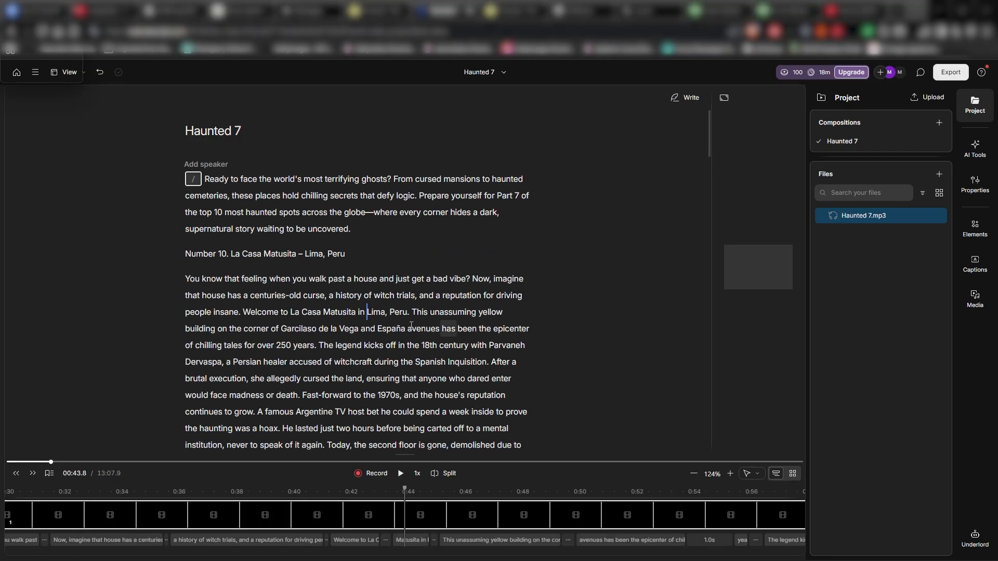
# - Review the synced transcript from the introduction to the closing lines, checking the location headings, punctuation and spelling of names
pyautogui.scroll(-2, 322, 317)
pyautogui.scroll(-10, 322, 317)
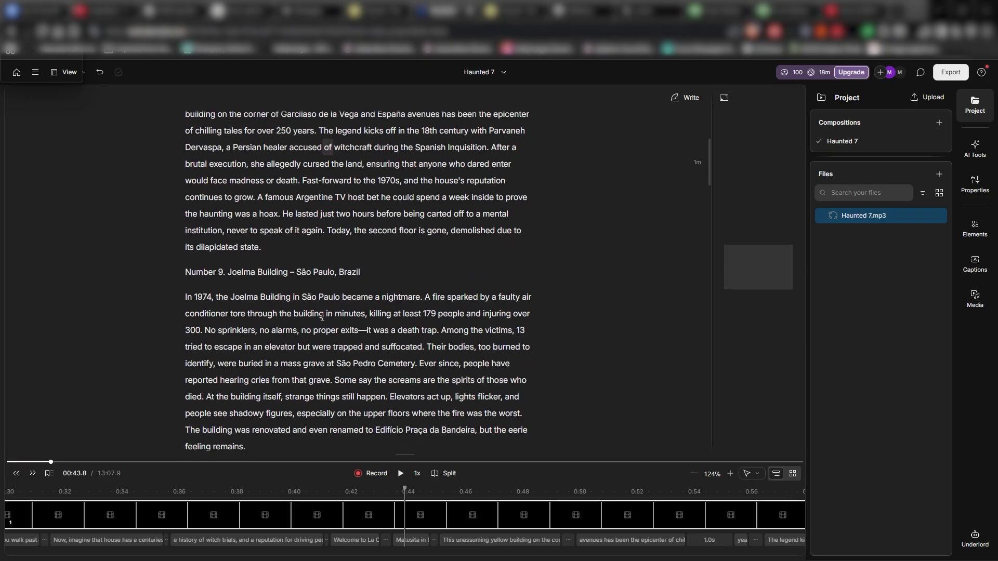
pyautogui.scroll(-13, 322, 317)
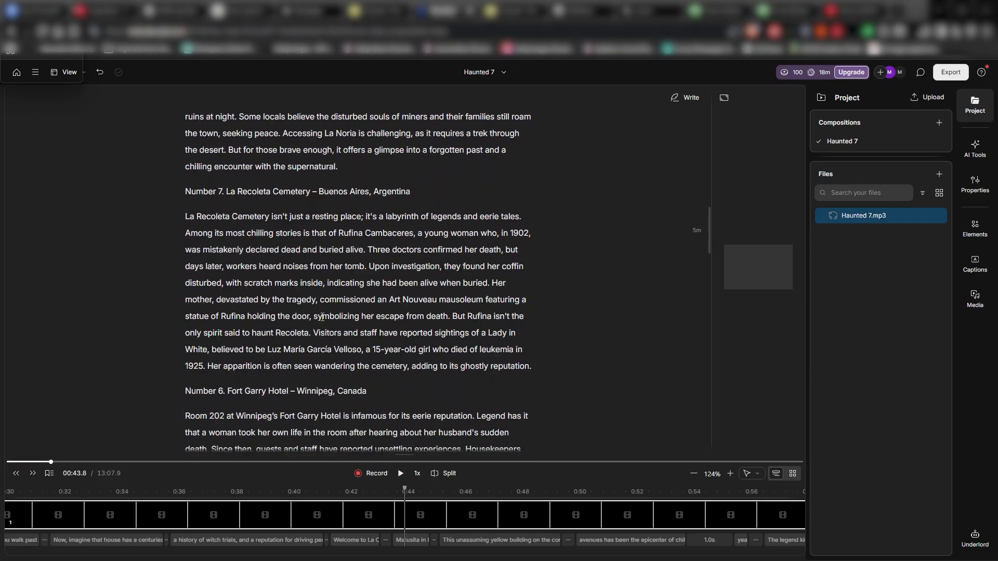
pyautogui.scroll(-7, 322, 317)
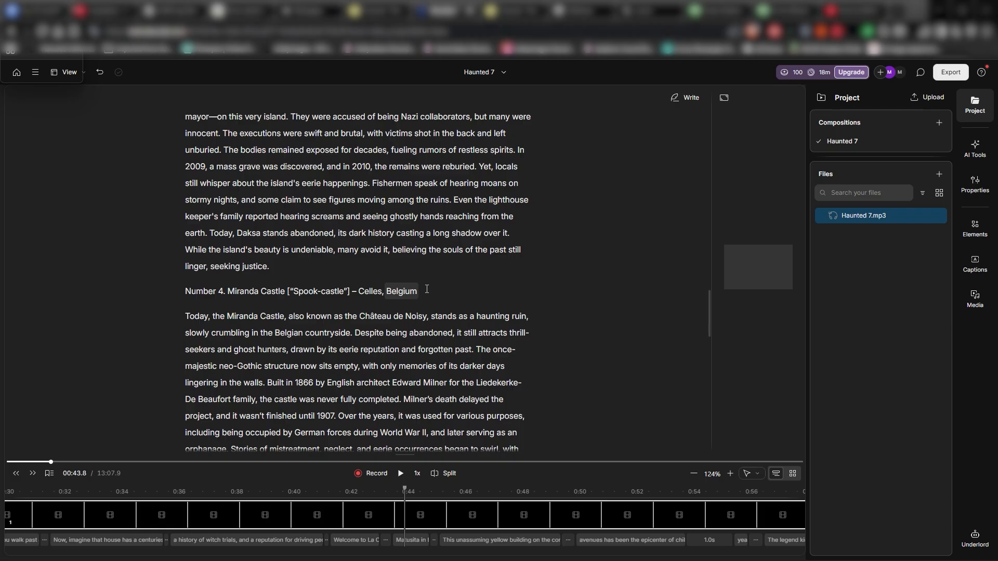
pyautogui.scroll(-5, 426, 289)
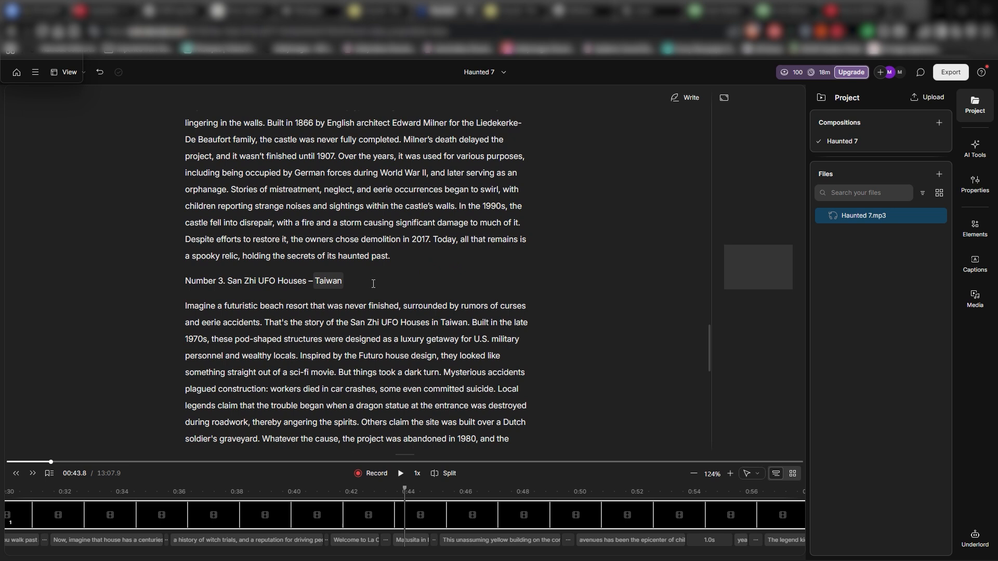
pyautogui.scroll(-10, 374, 284)
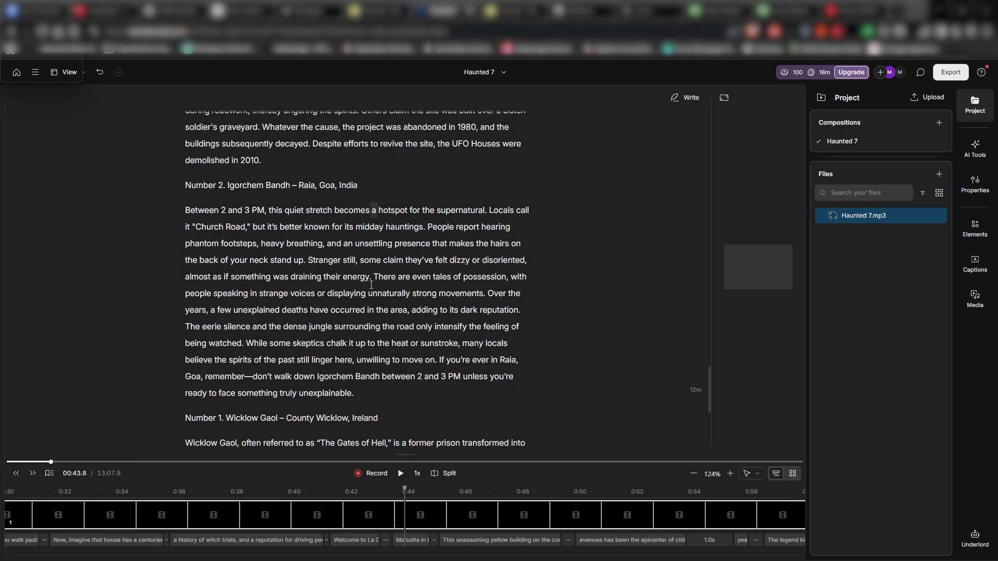
pyautogui.scroll(-3, 371, 287)
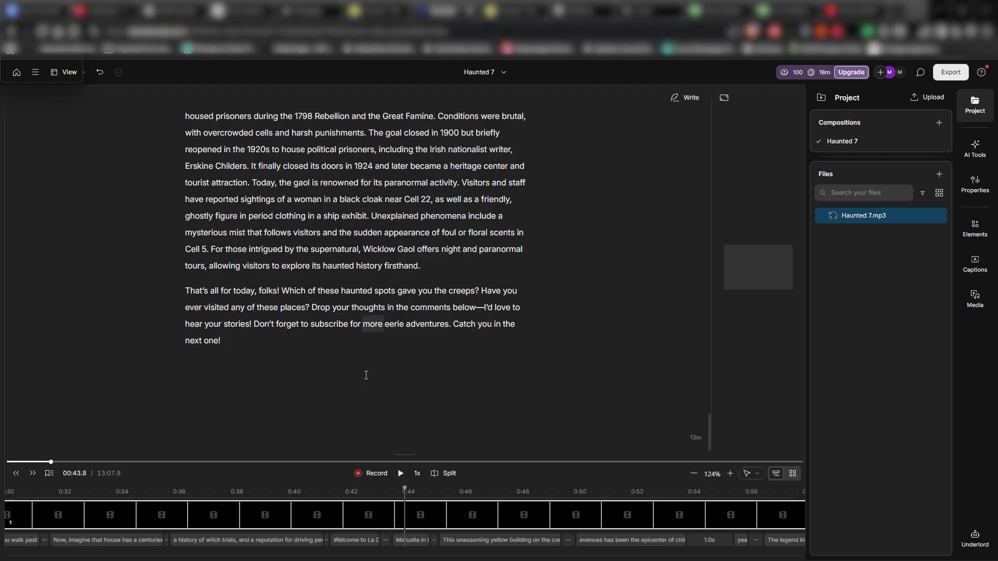
pyautogui.scroll(20, 333, 260)
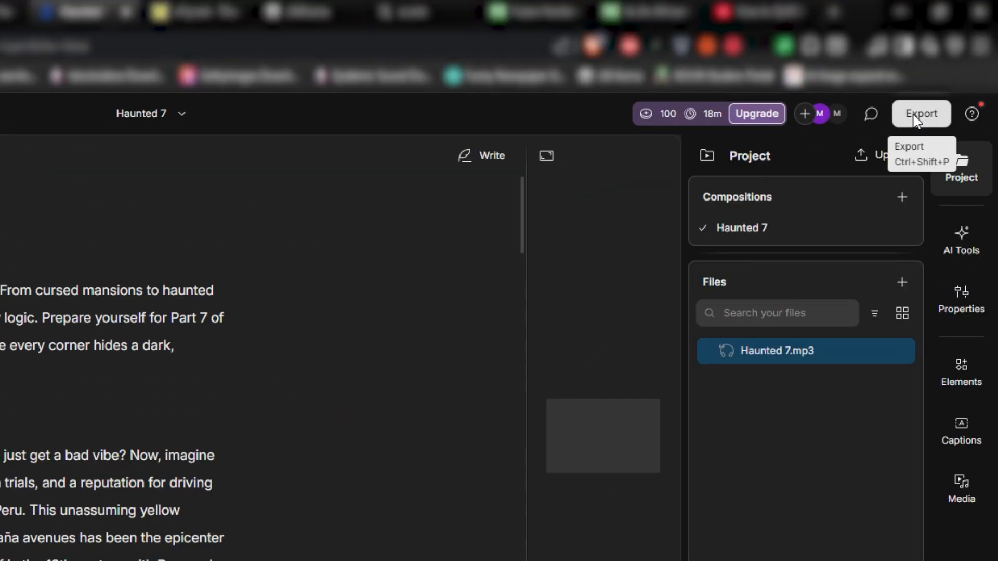
# - Export the composition's subtitles in SubRip Titles (.srt) format and save the file
pyautogui.click(914, 117)
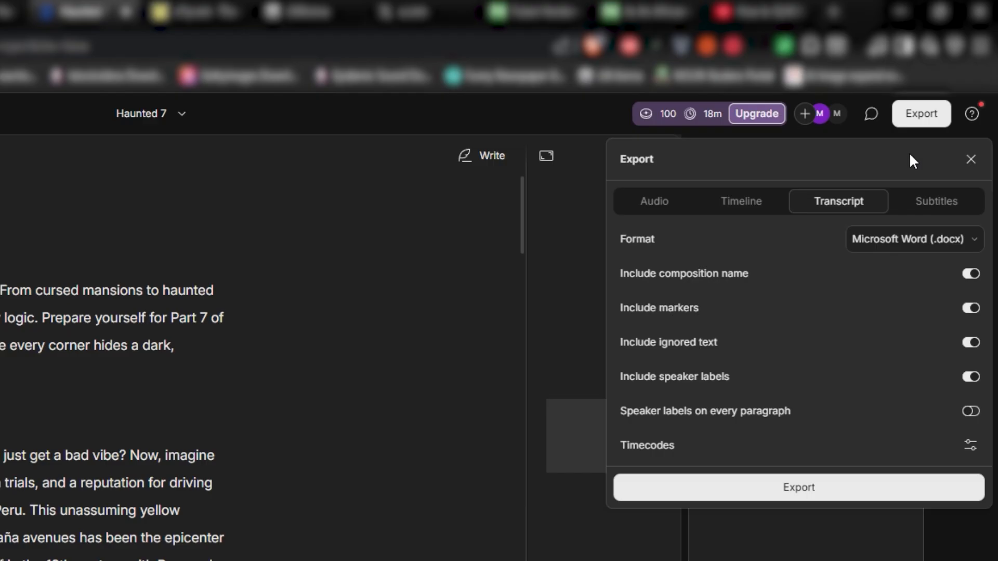
pyautogui.click(910, 202)
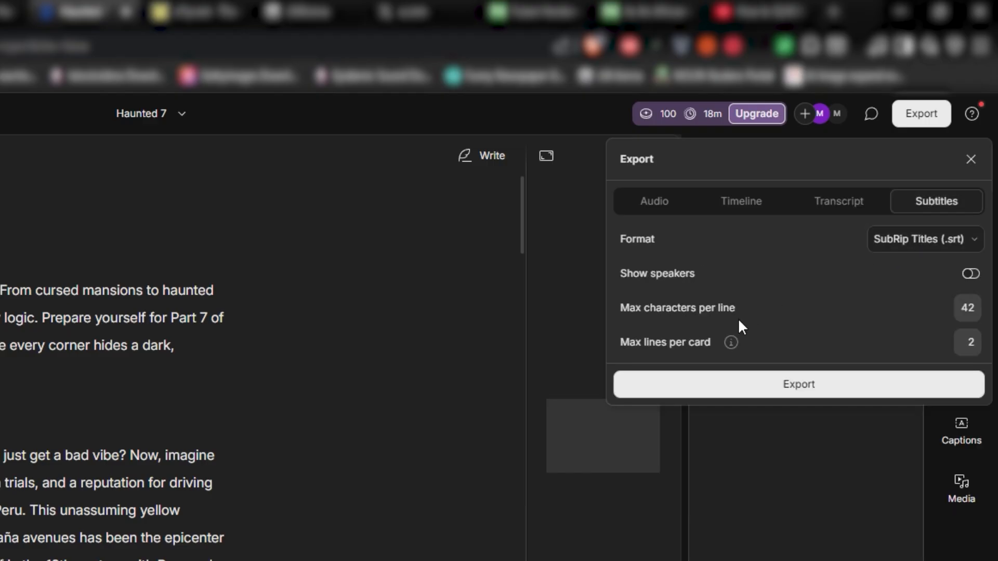
pyautogui.click(737, 383)
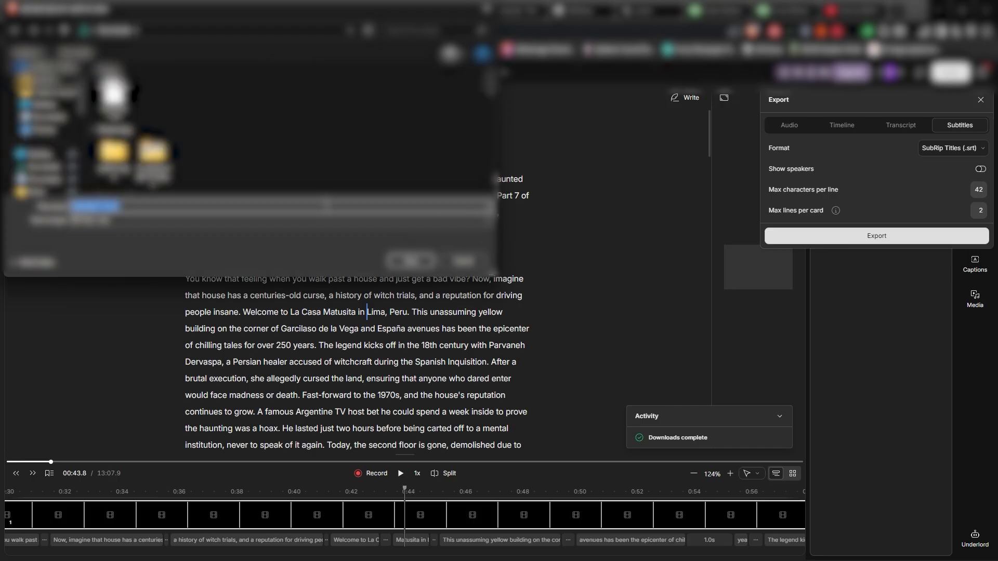
pyautogui.click(413, 260)
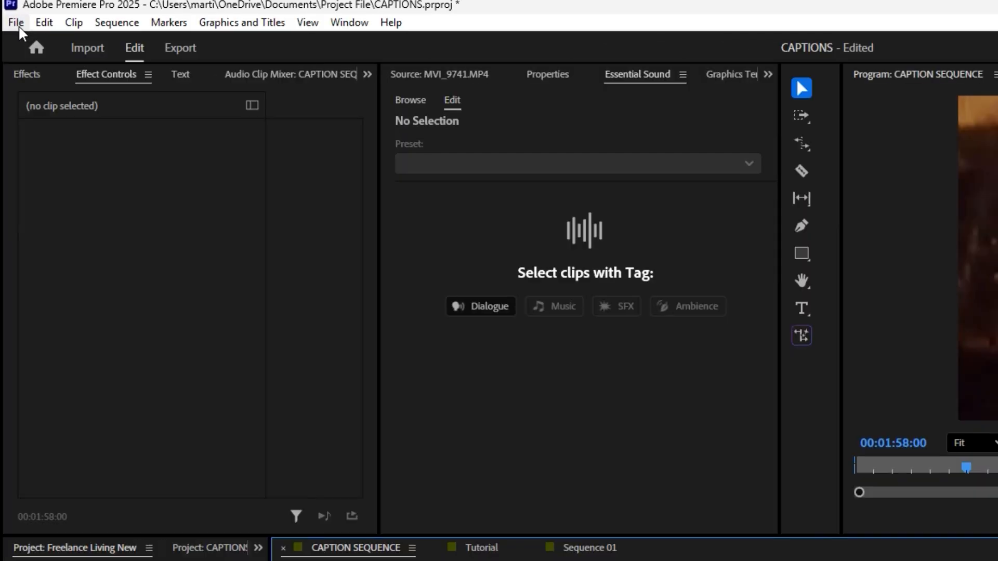
# - Switch to Adobe Premiere Pro and import the exported subtitle file Haunted 7 (1).srt into the CAPTIONS project
pyautogui.click(9, 17)
pyautogui.moveTo(151, 302)
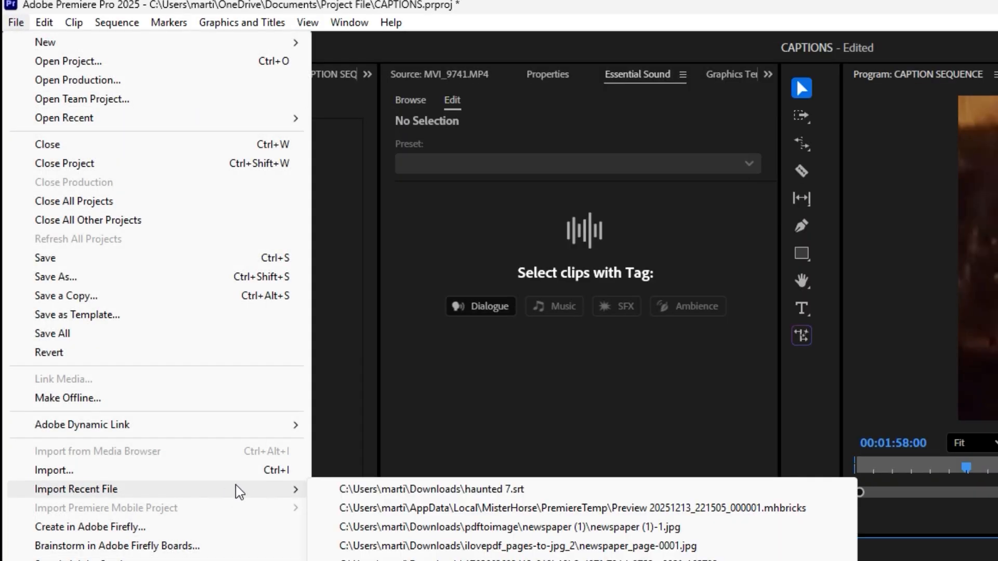
pyautogui.click(238, 470)
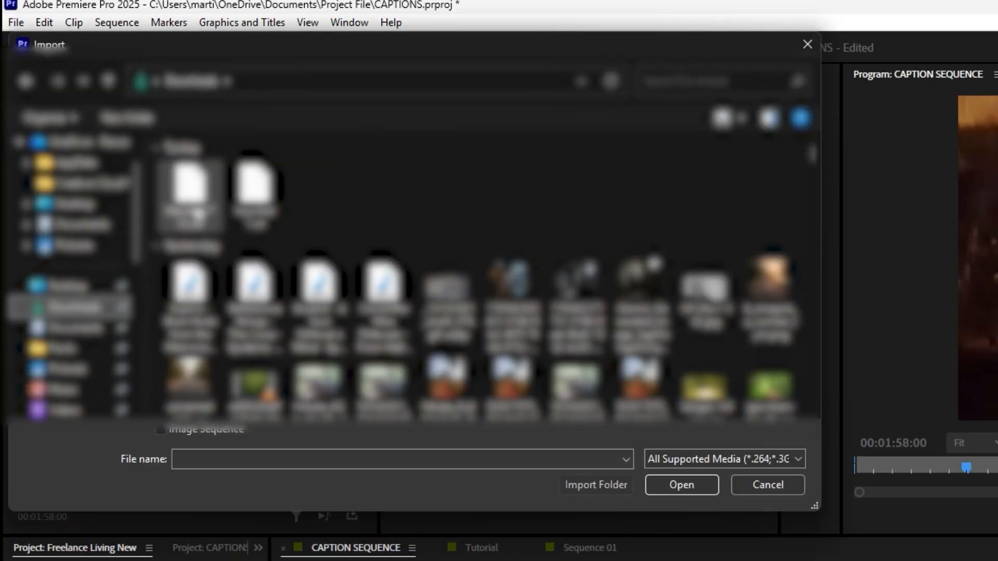
pyautogui.doubleClick(197, 213)
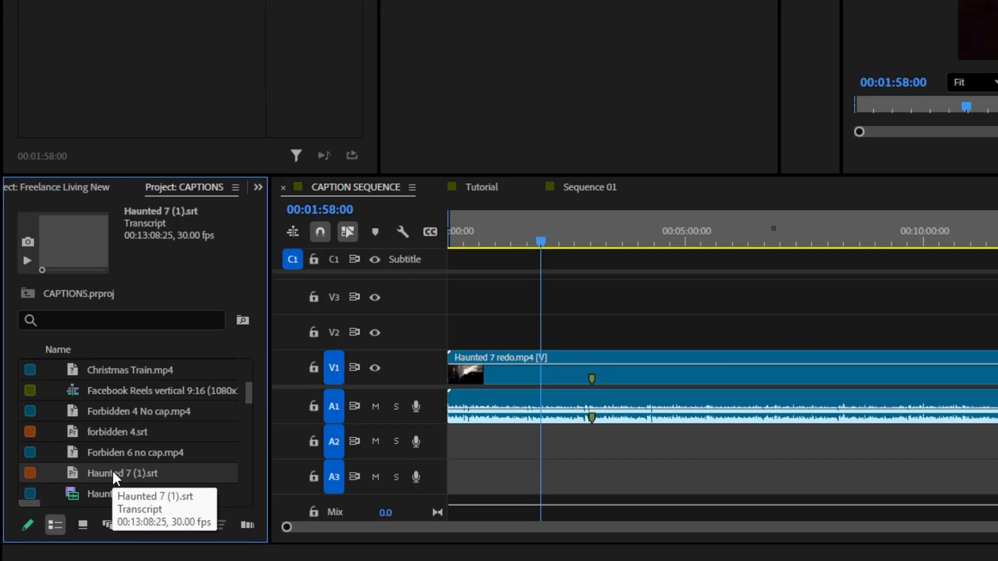
# - Add Haunted 7 (1).srt to CAPTION SEQUENCE as a new subtitle track with the Latest New Descript style, starting at the timeline start
pyautogui.moveTo(111, 469); pyautogui.dragTo(452, 263)
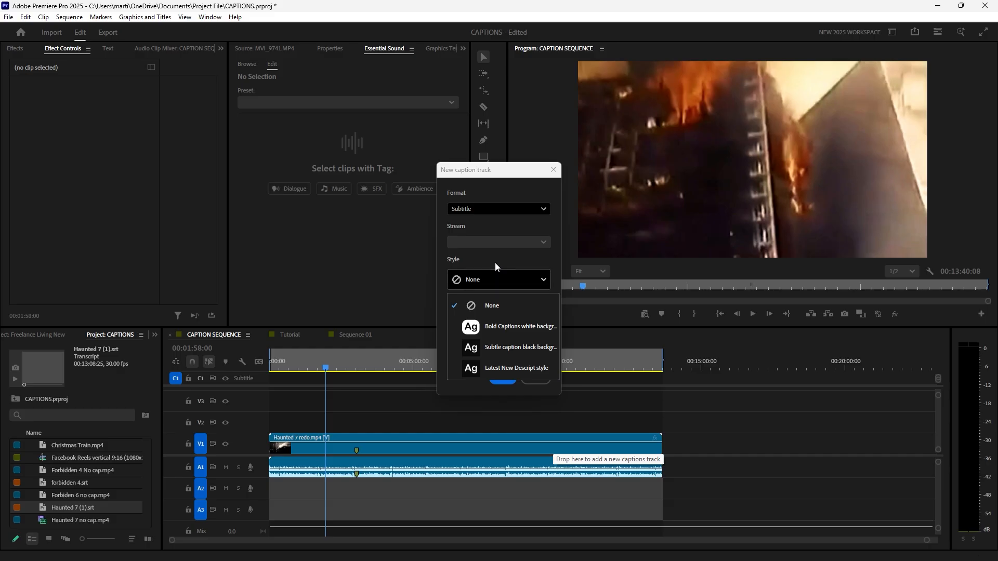
pyautogui.click(497, 280)
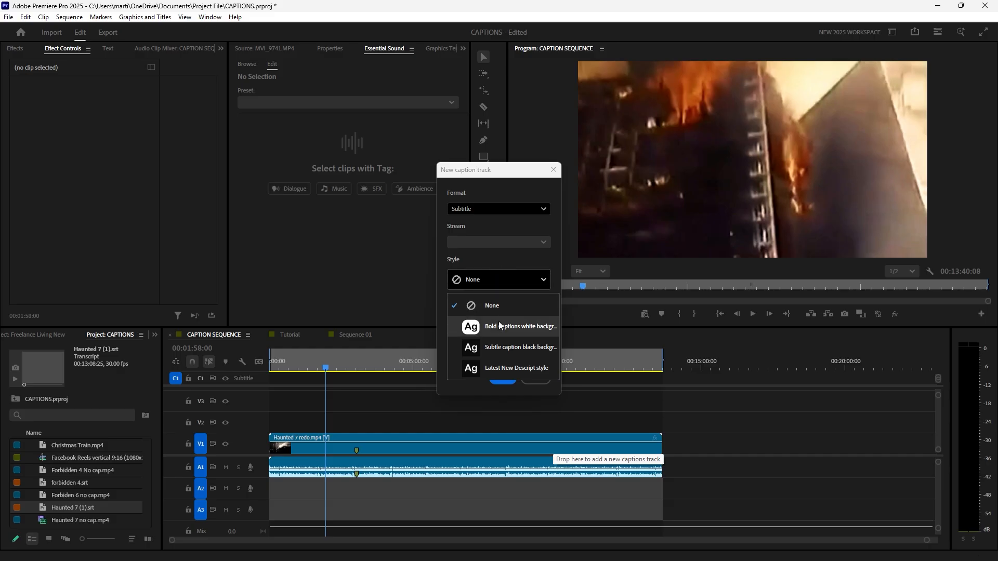
pyautogui.click(501, 367)
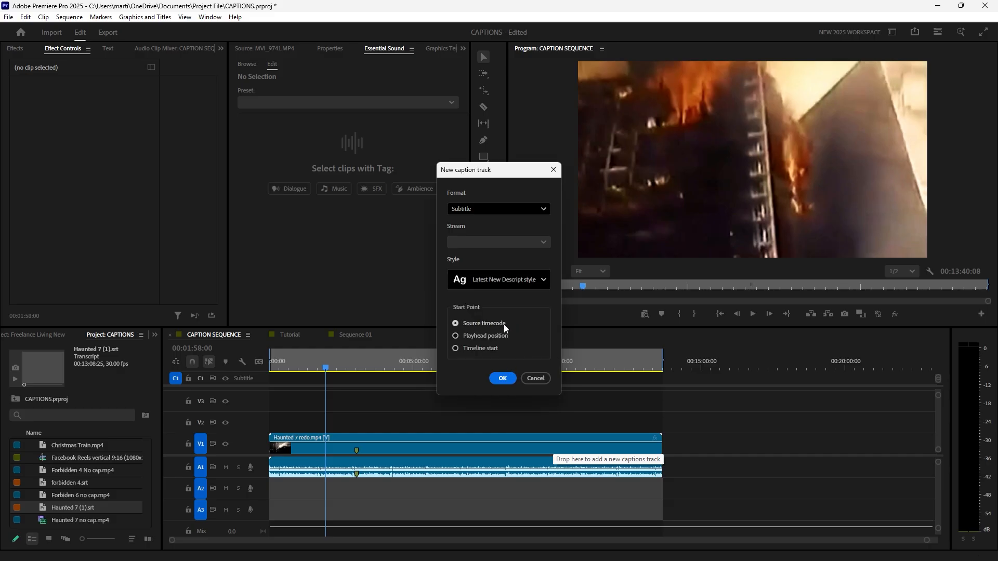
pyautogui.click(456, 348)
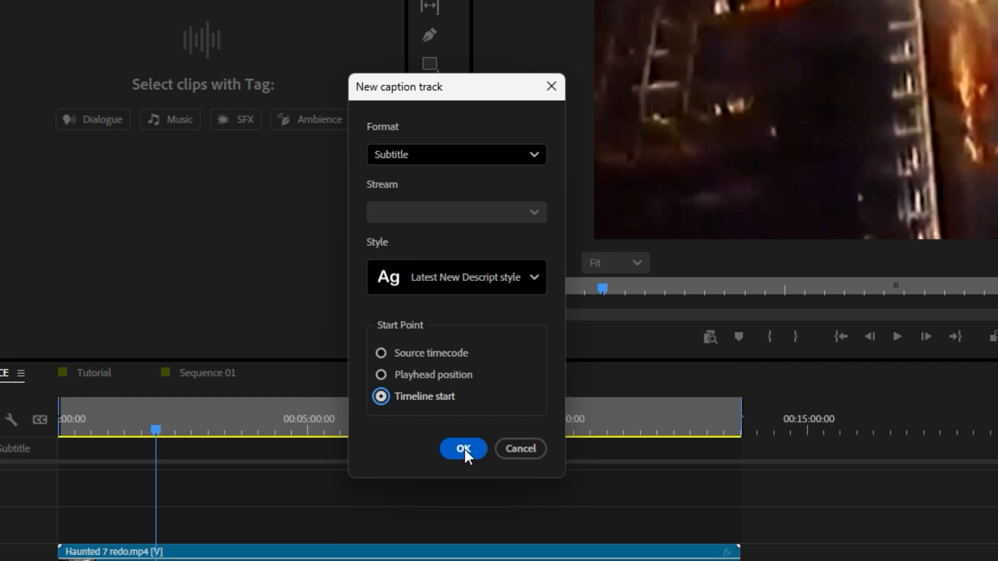
pyautogui.click(464, 449)
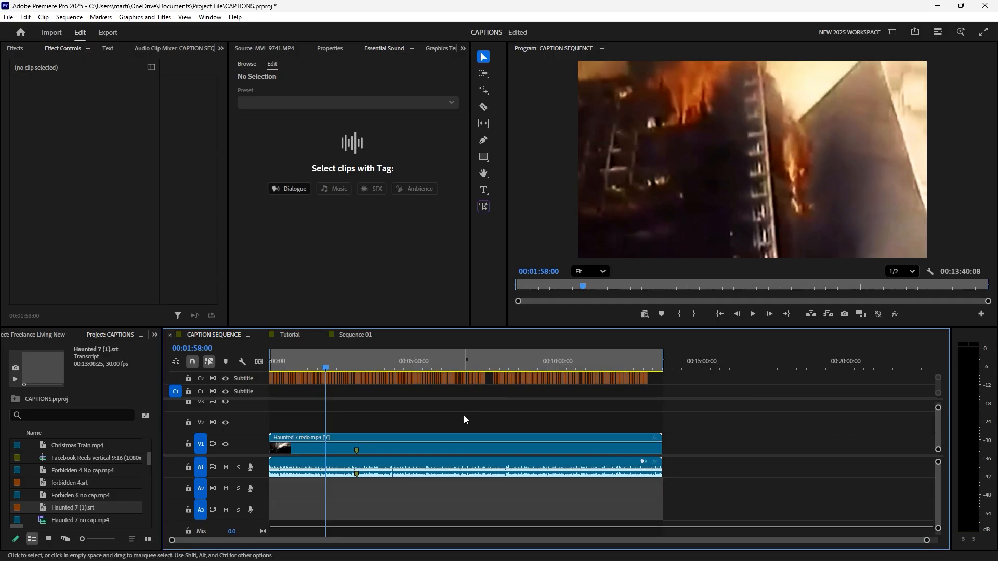
# - Inspect the first caption segments up close at the start of CAPTION SEQUENCE
pyautogui.press('Home')
pyautogui.press('=')
pyautogui.press('=')
pyautogui.press('=')
pyautogui.press('=')
pyautogui.press('=')
pyautogui.press('=')
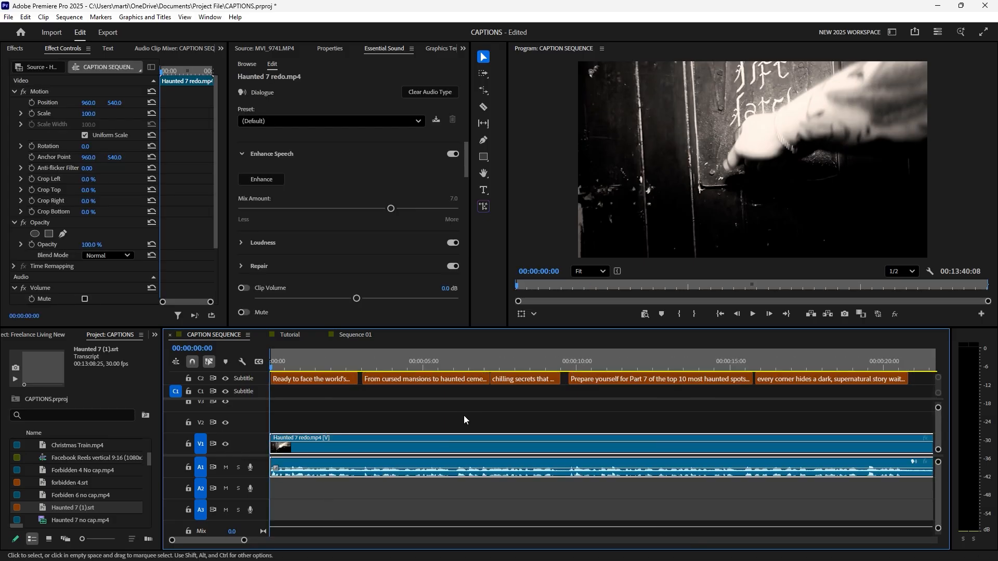